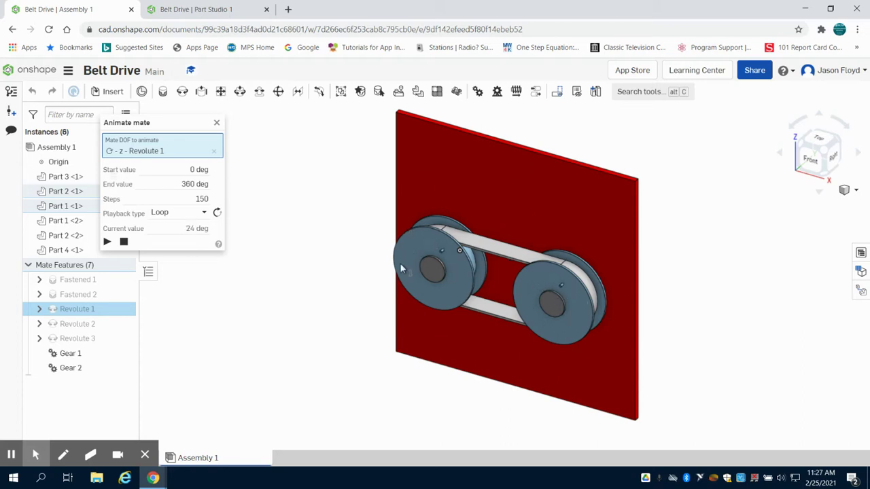
- Move Assembly 1 into its own window, leaving only the empty Part Studio 1
drag(103, 6, 204, 136)
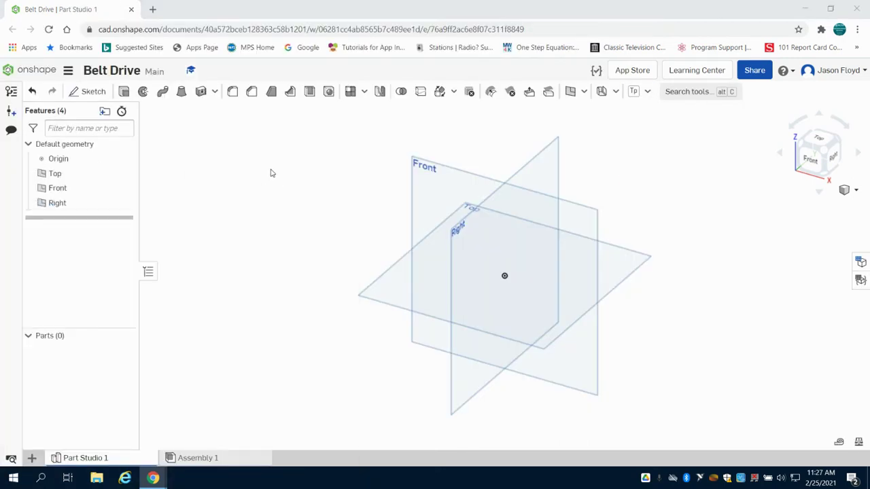
- Sketch a 4-inch-diameter circle centred on the origin on the Front plane
click(90, 91)
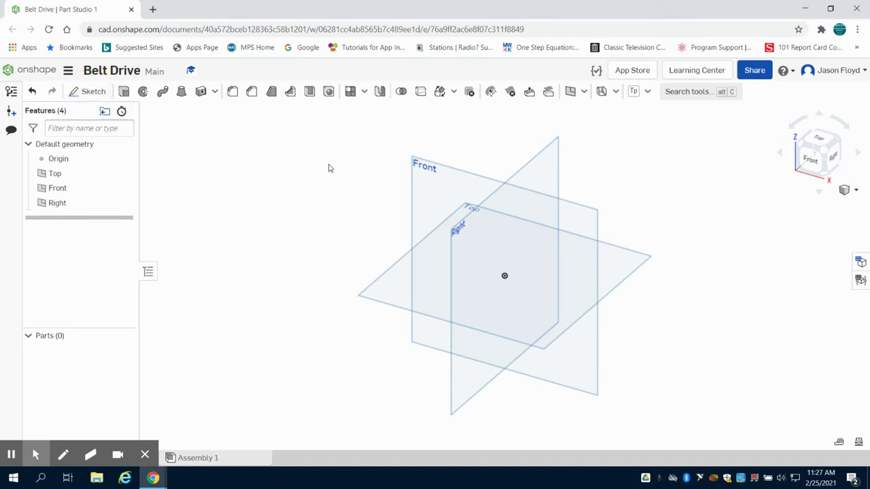
click(440, 195)
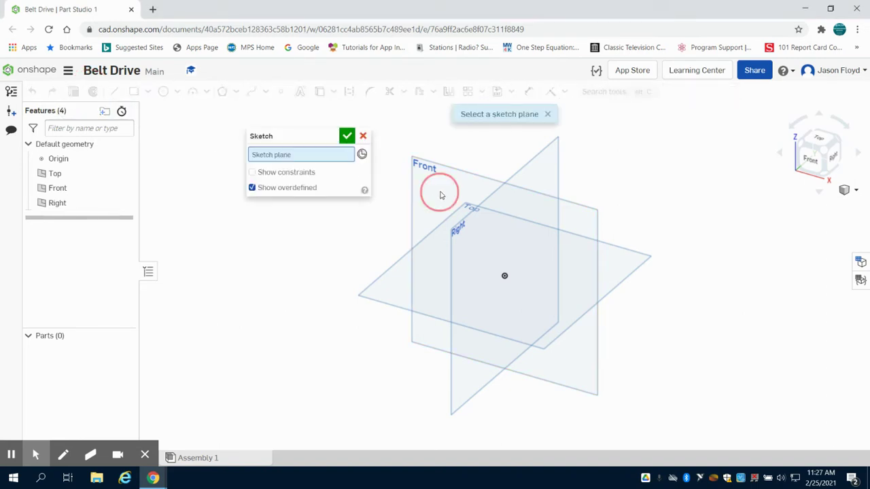
click(811, 156)
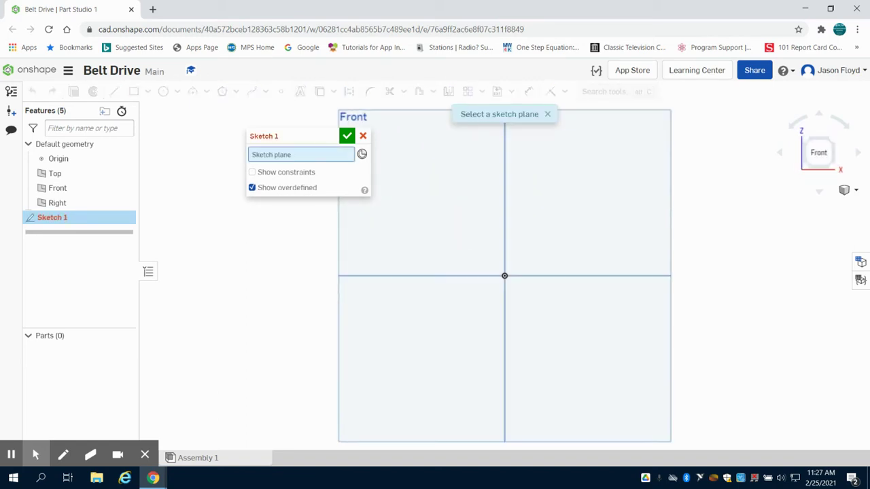
click(437, 401)
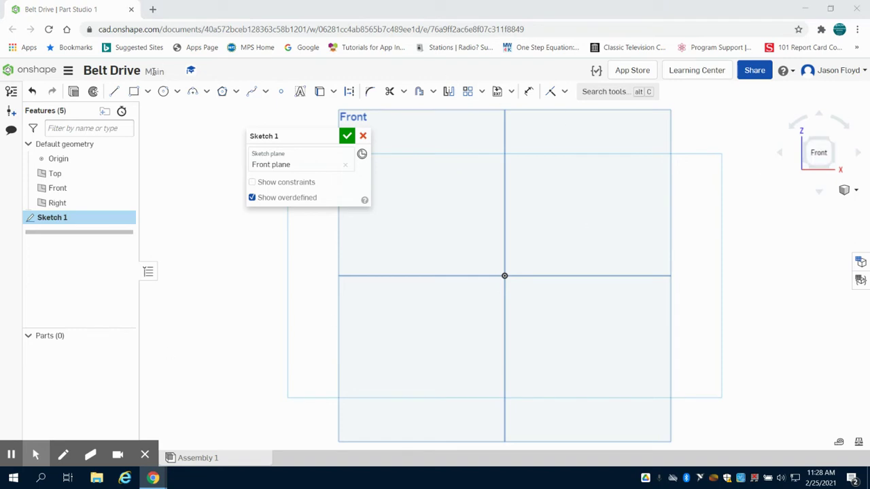
click(164, 93)
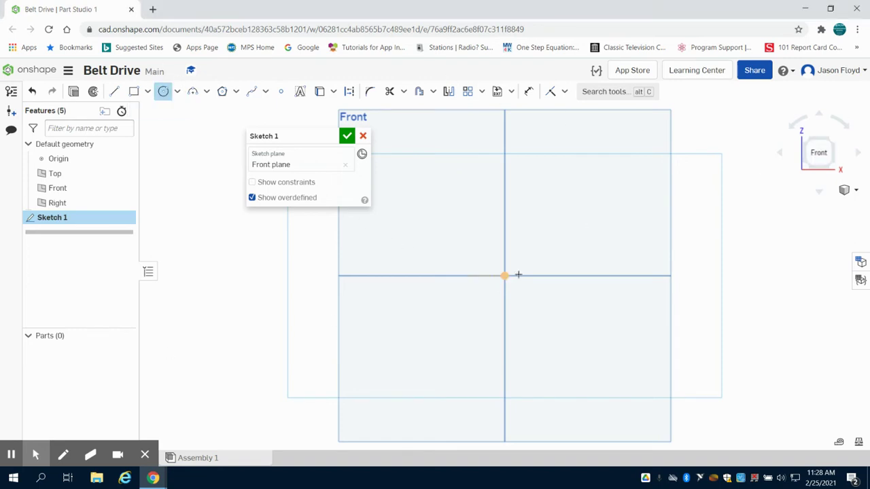
click(504, 276)
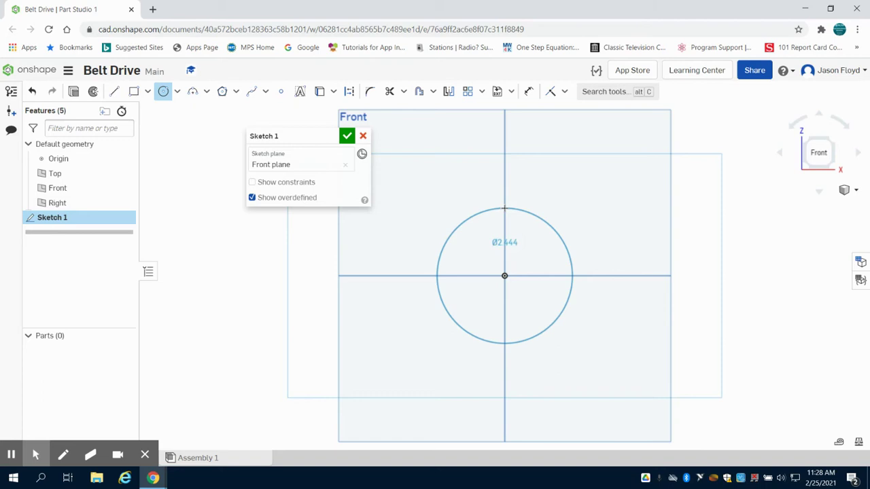
click(505, 208)
text(4)
key(Return)
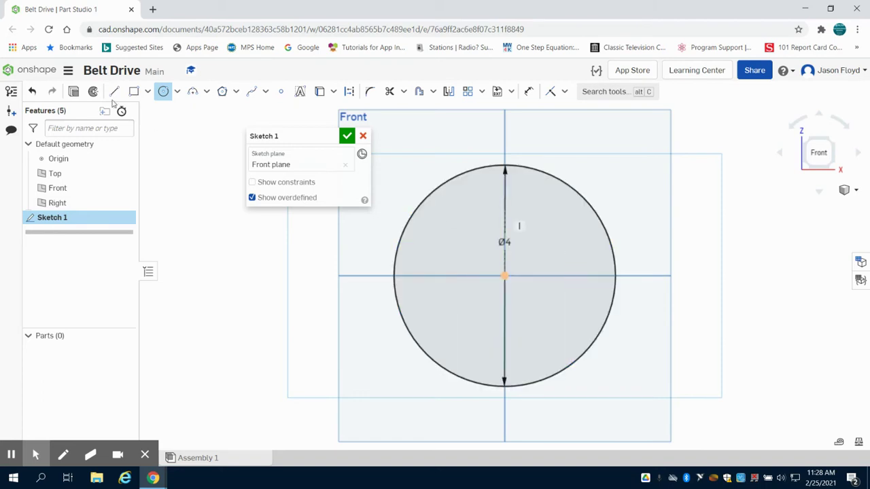
- Extrude the circle 0.1 in to create the base disc
click(74, 92)
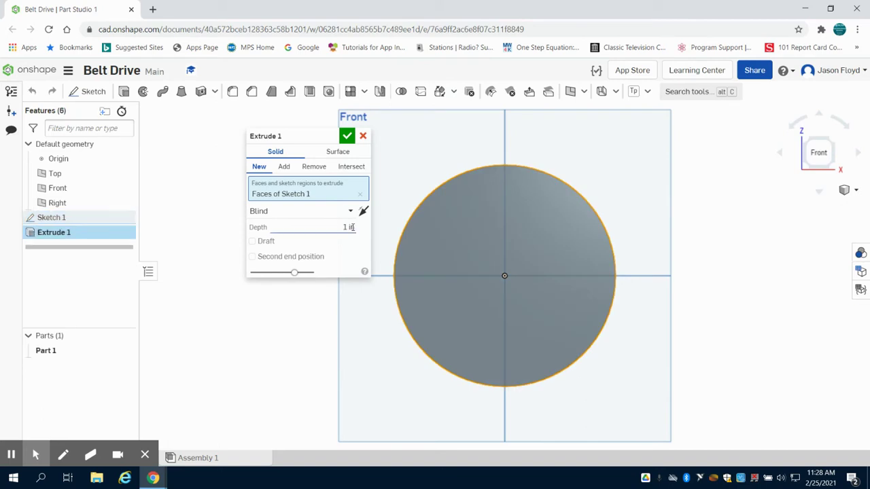
click(348, 226)
text(0.1)
key(Return)
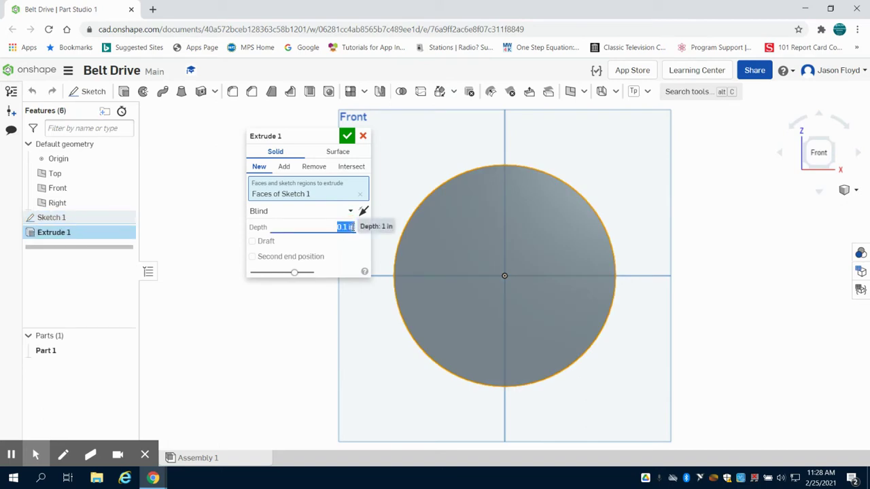
click(347, 137)
key(shift+s)
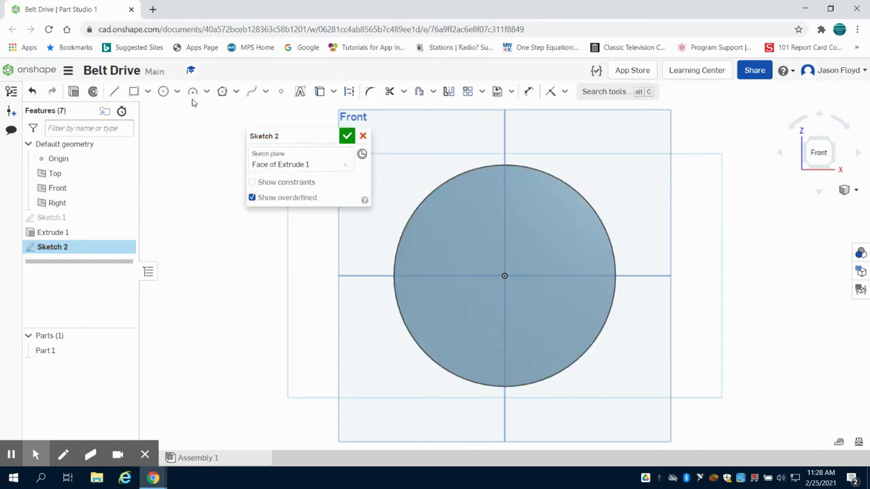
- Sketch a 3-inch circle at the origin on the disc face and extrude it 1 in as the hub
click(163, 91)
click(504, 276)
click(503, 241)
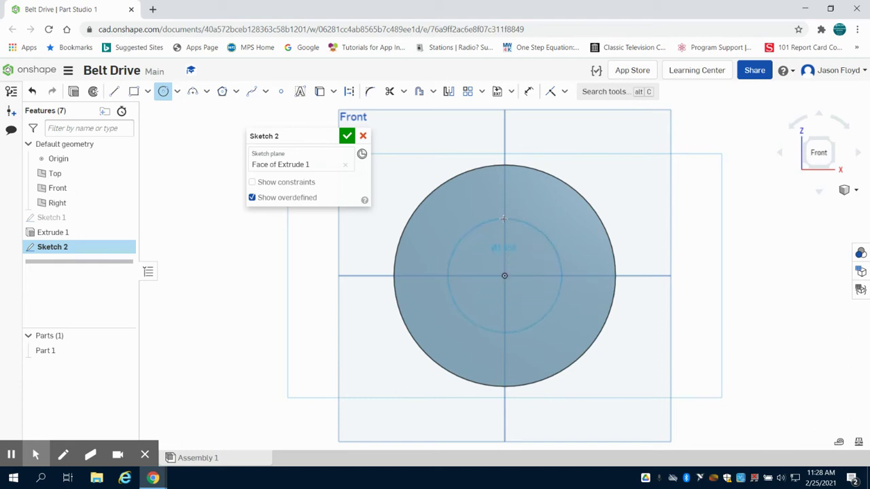
text(3)
key(Return)
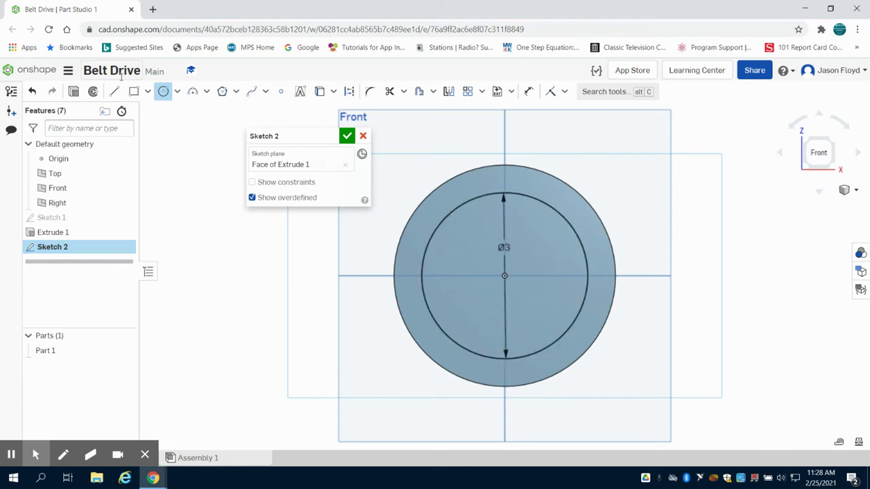
key(Return)
key(shift+e)
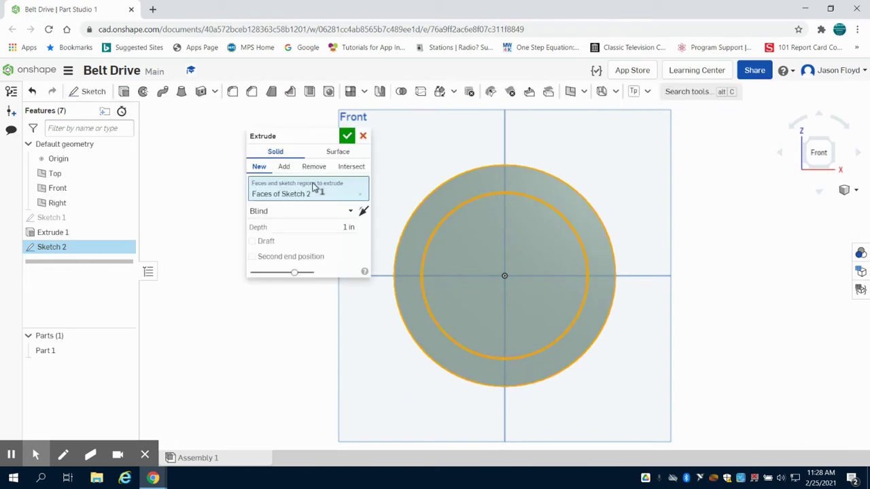
click(344, 138)
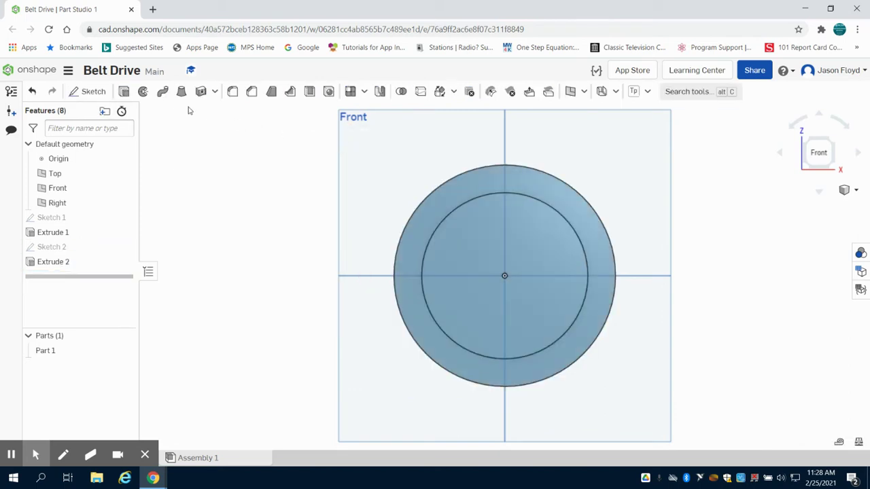
- Sketch a 4-inch circle on the hub's end face and extrude it 0.1 in as the outer disc
click(88, 91)
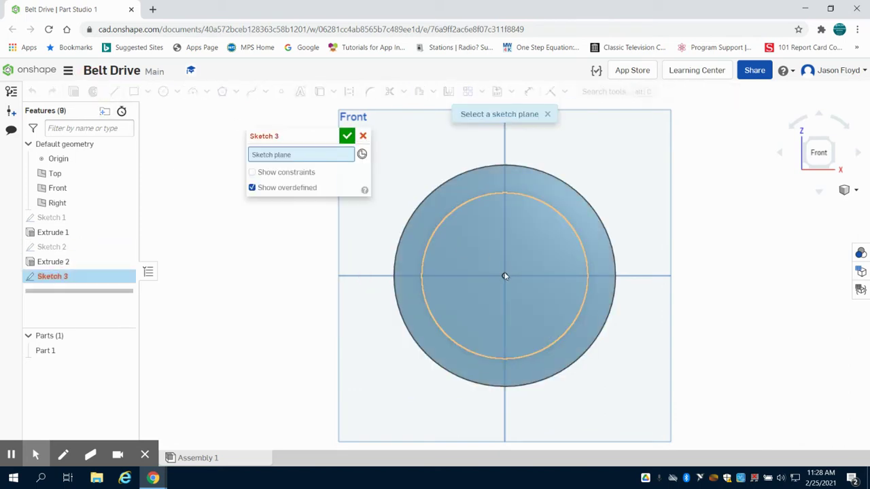
click(505, 276)
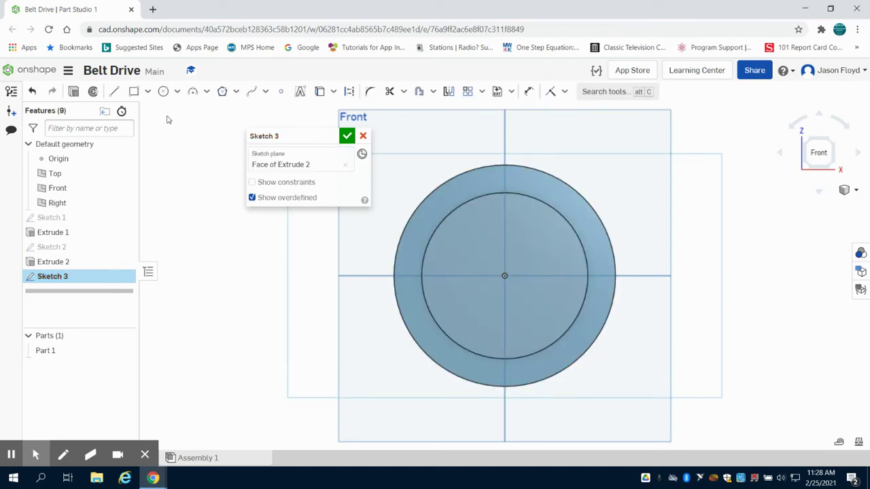
click(163, 91)
click(504, 275)
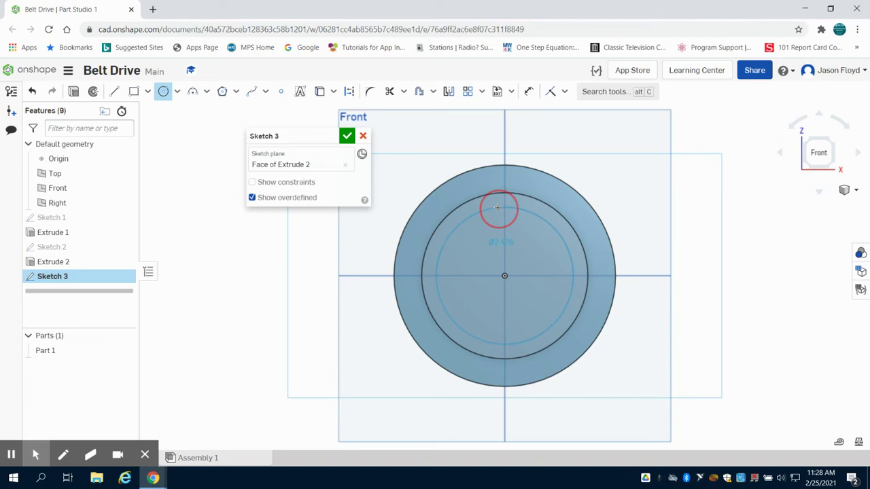
text(4)
key(Return)
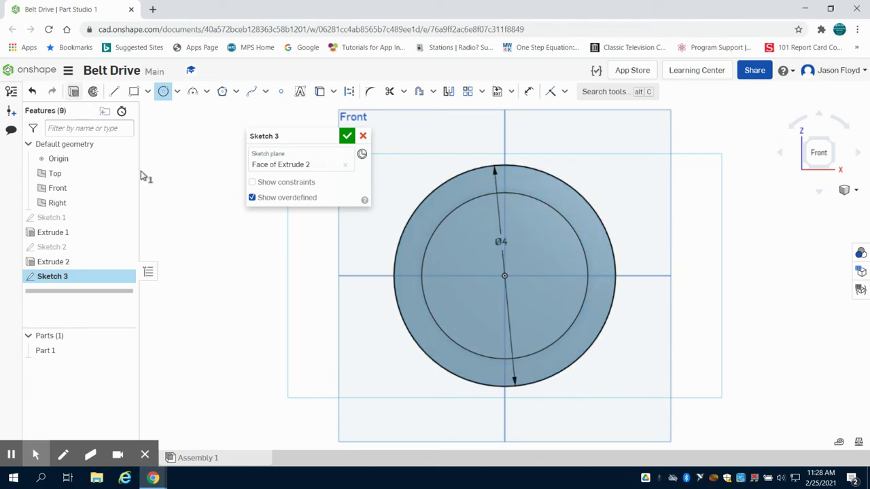
key(Return)
key(shift+e)
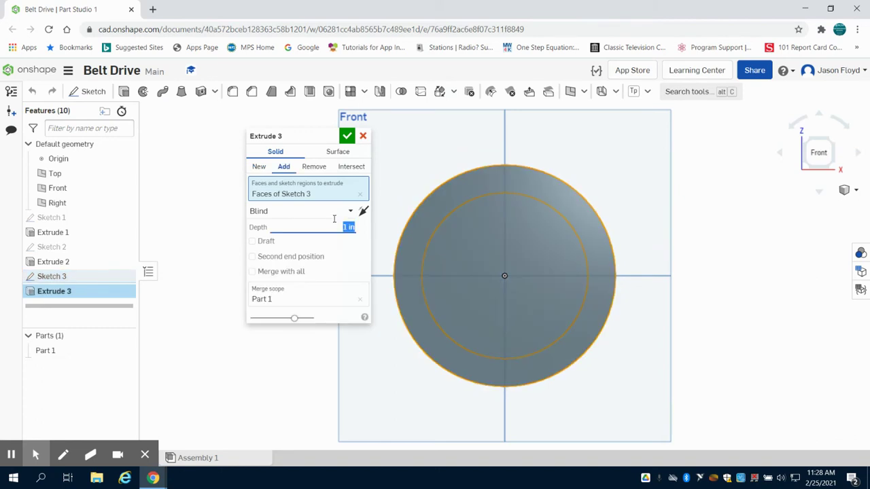
text(0.1)
key(Return)
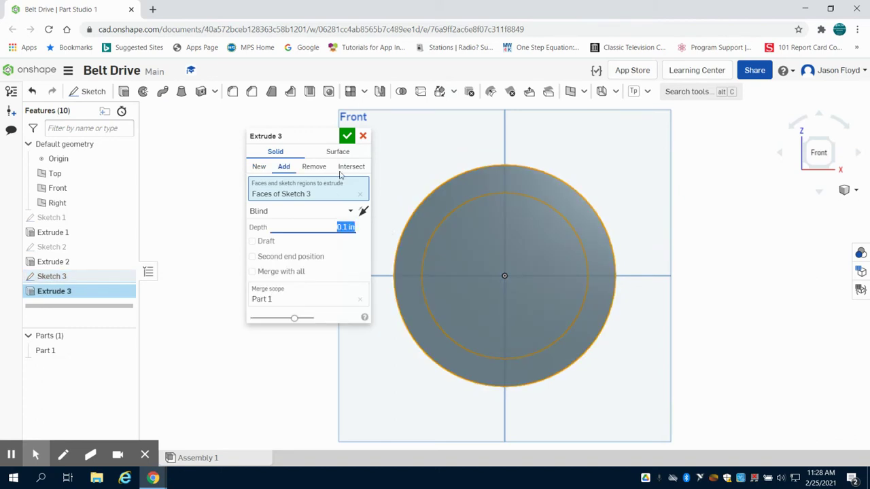
click(346, 136)
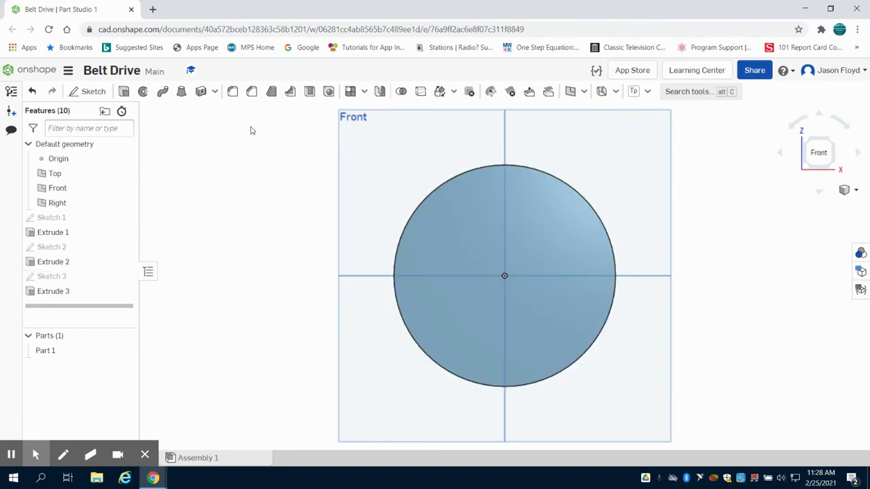
- Sketch a 0.1-inch circle on the vertical axis near the top of the outer disc's face
key(shift+s)
click(559, 268)
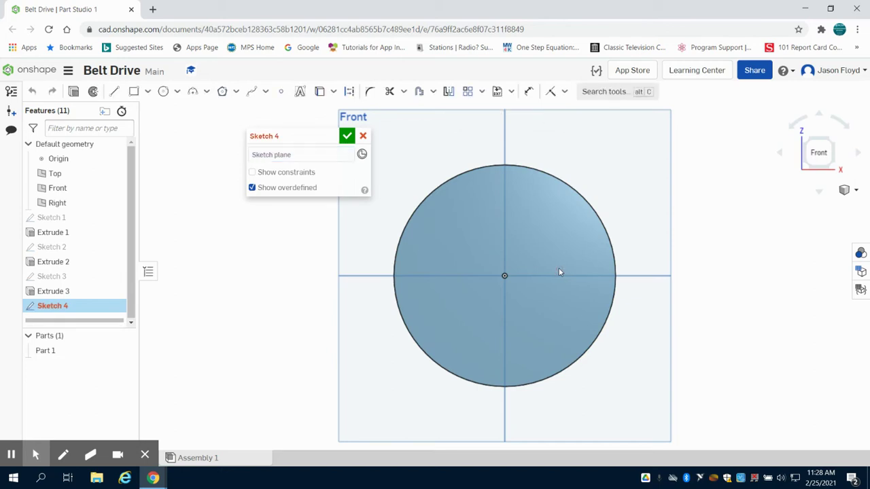
click(163, 91)
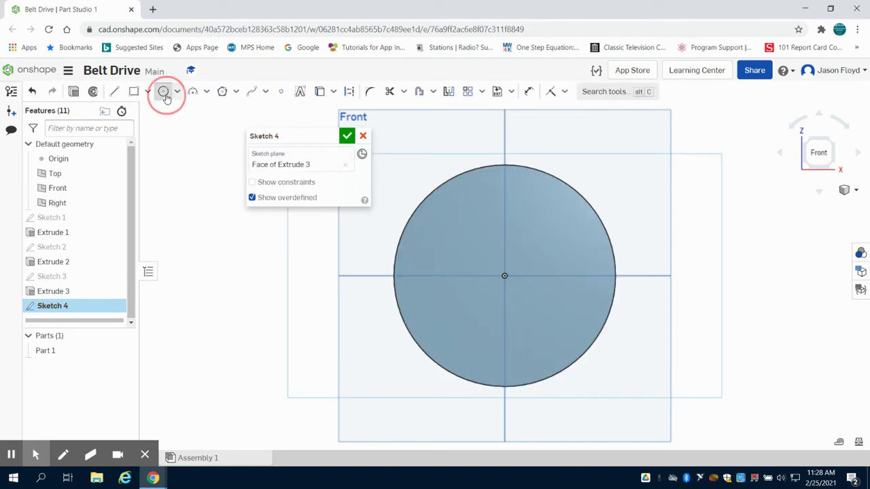
click(503, 187)
click(503, 177)
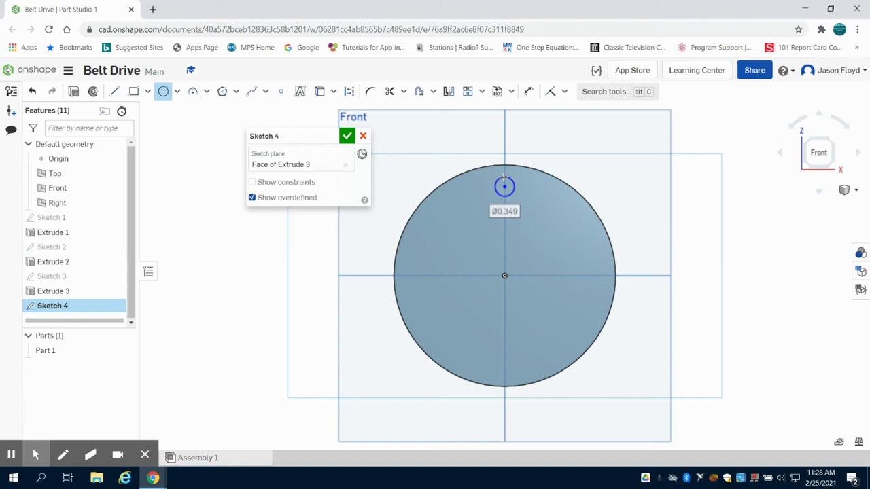
text(0.1)
key(Return)
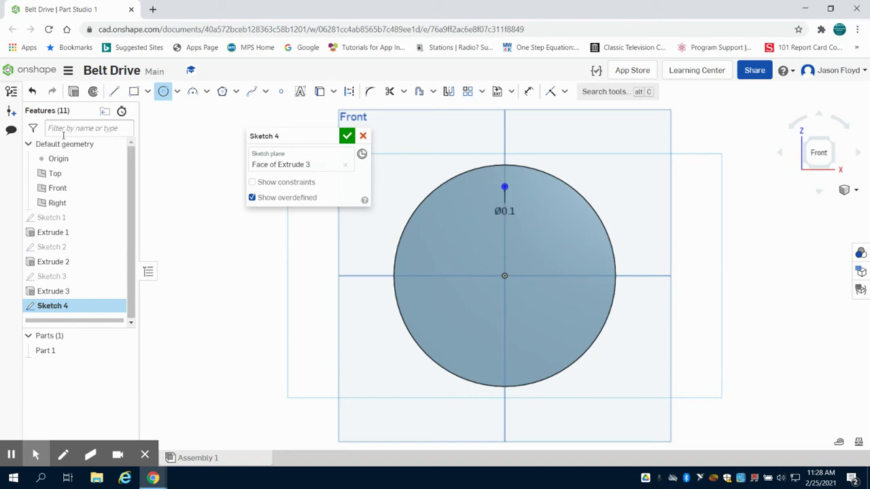
- Extrude the small circle 0.2 in as a peg, then return to the Front view
key(shift+e)
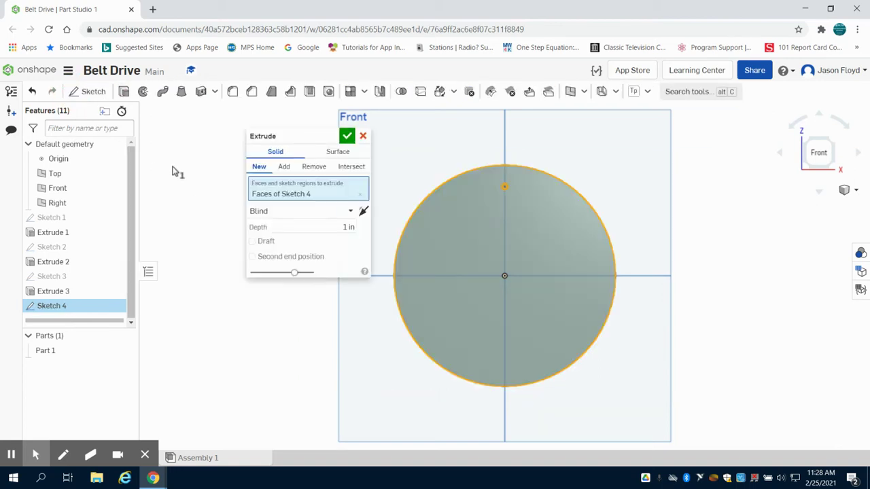
click(338, 232)
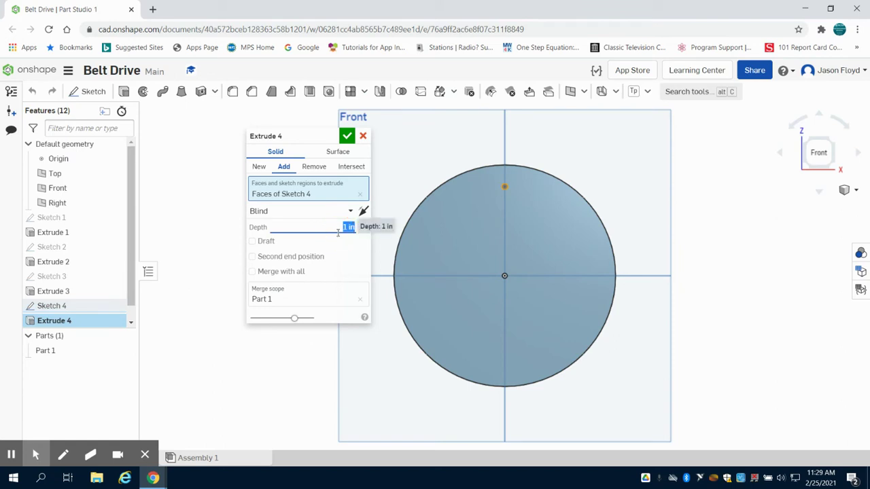
key(Return)
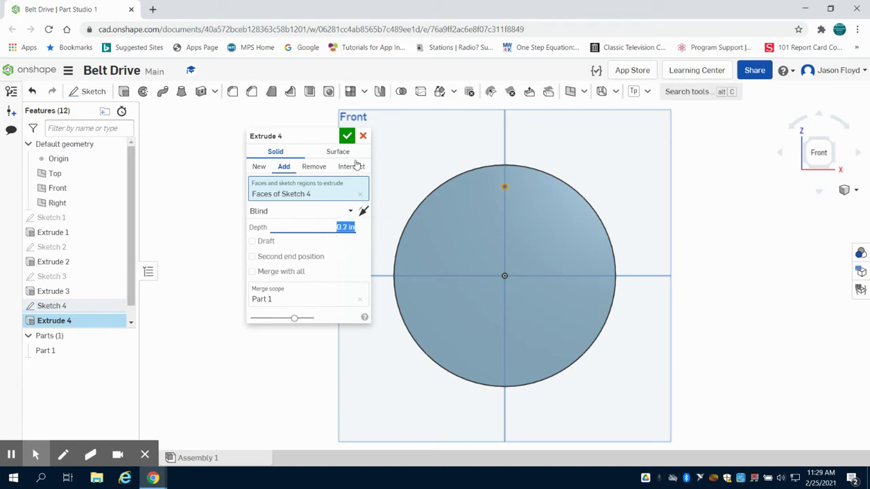
click(347, 136)
click(681, 177)
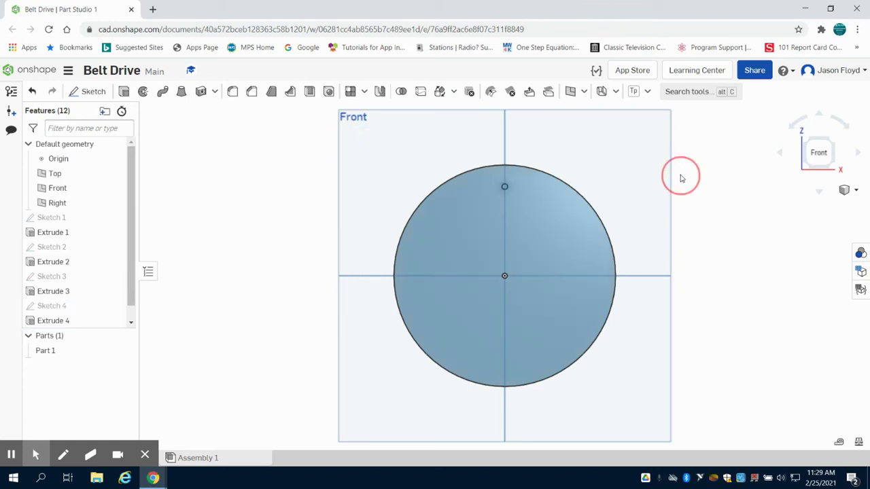
right_drag(681, 177, 673, 210)
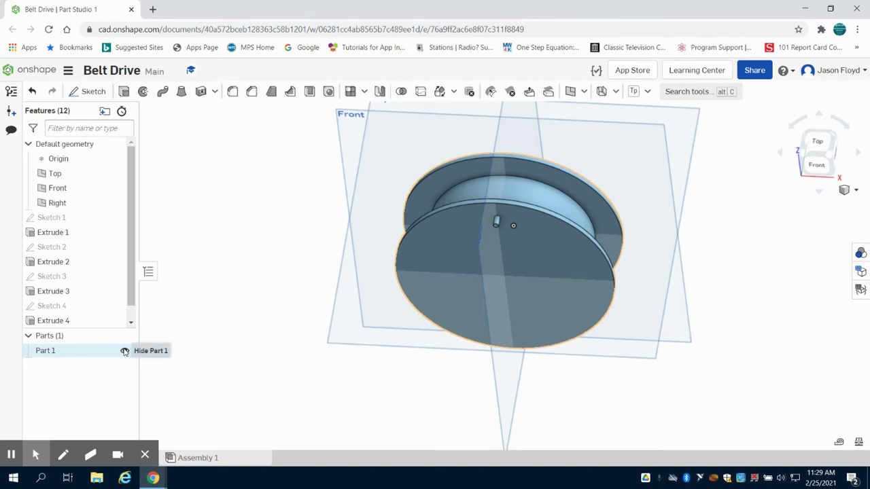
click(816, 166)
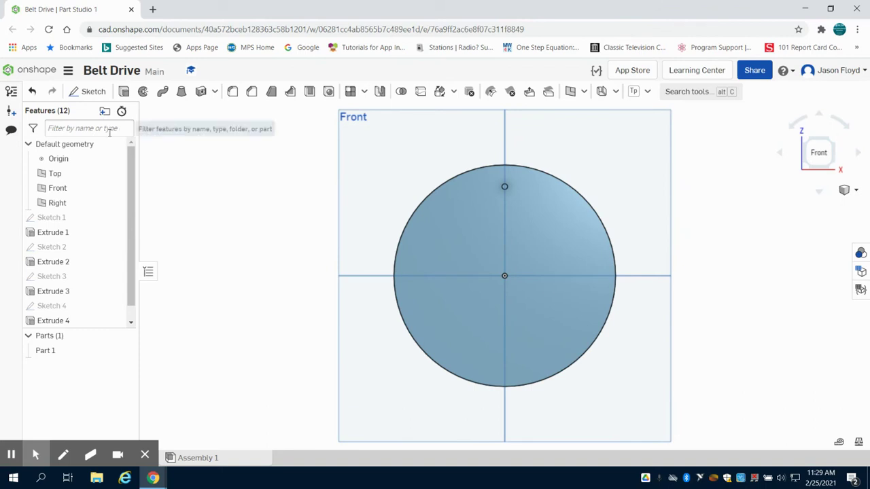
- Draw a 1-inch circle centred on the origin in a new sketch on Extrude 3's front face
click(87, 92)
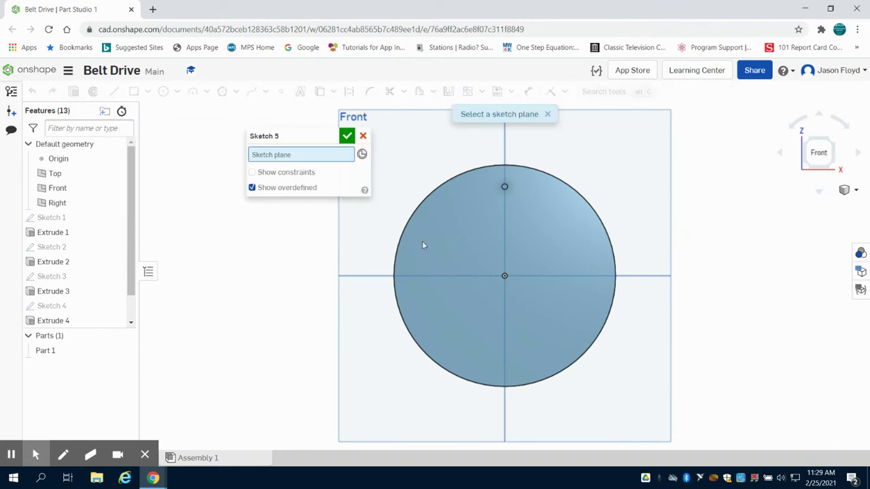
click(492, 269)
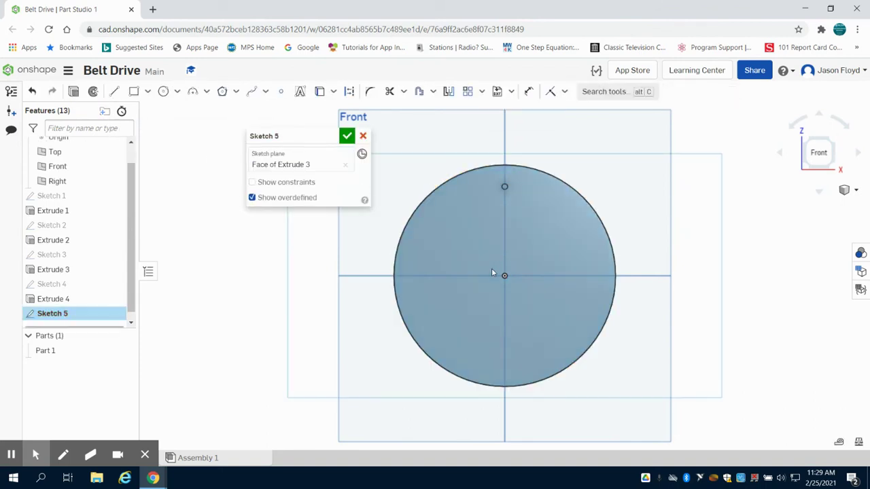
click(163, 93)
click(504, 275)
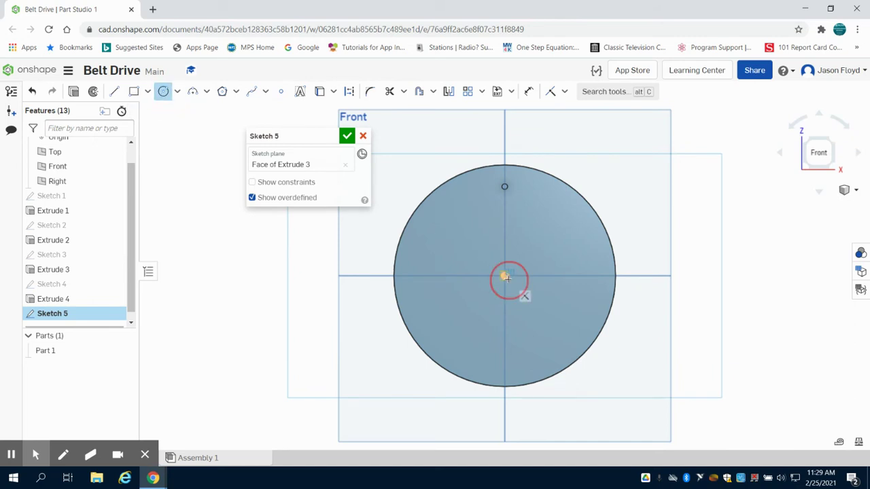
click(496, 246)
text(1)
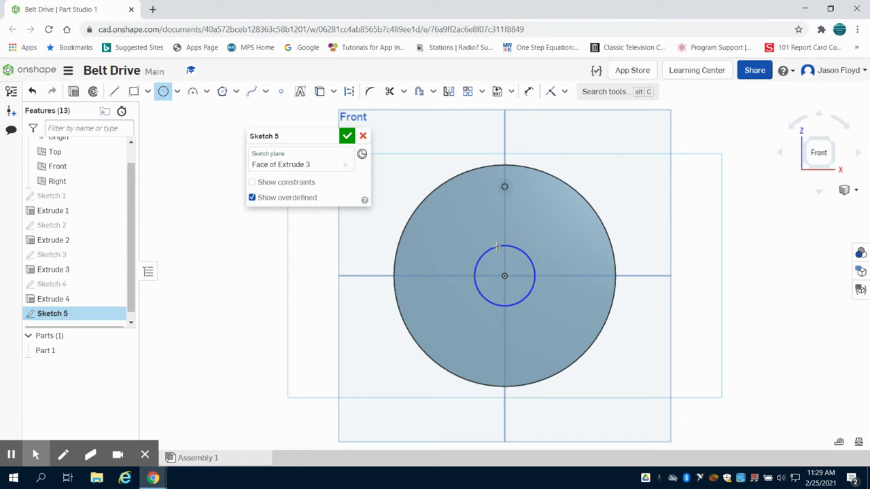
key(Return)
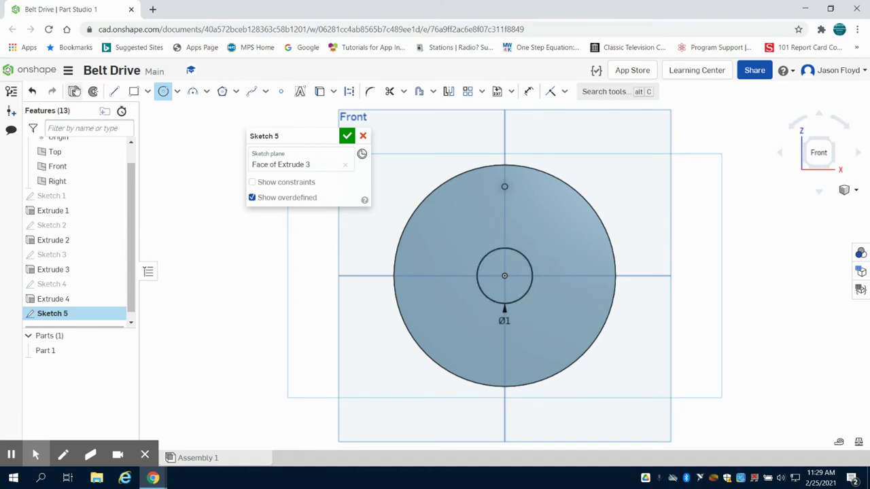
- Extrude Sketch 5 as a Through all Remove cut to bore the 1-inch centre hole
click(85, 93)
key(shift+e)
click(314, 167)
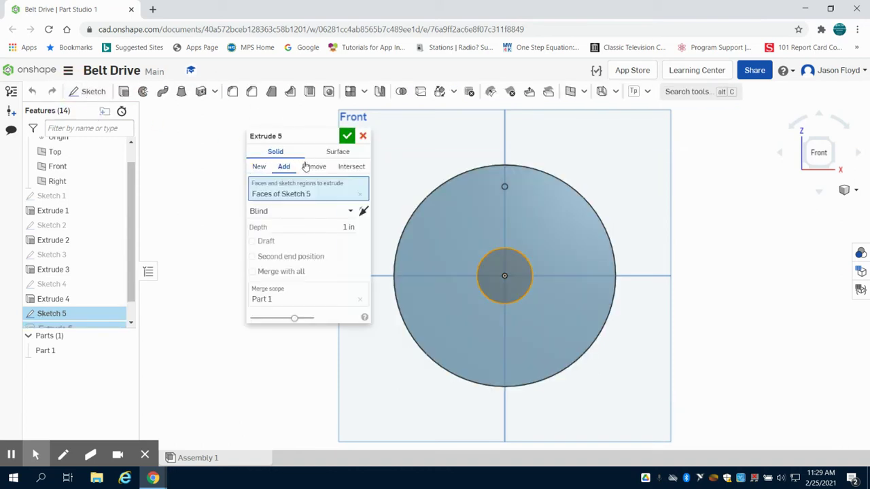
click(321, 212)
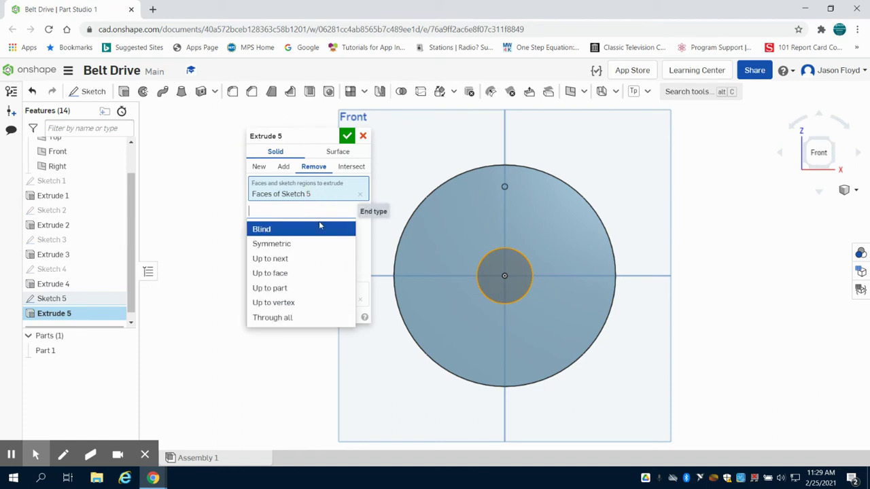
click(301, 317)
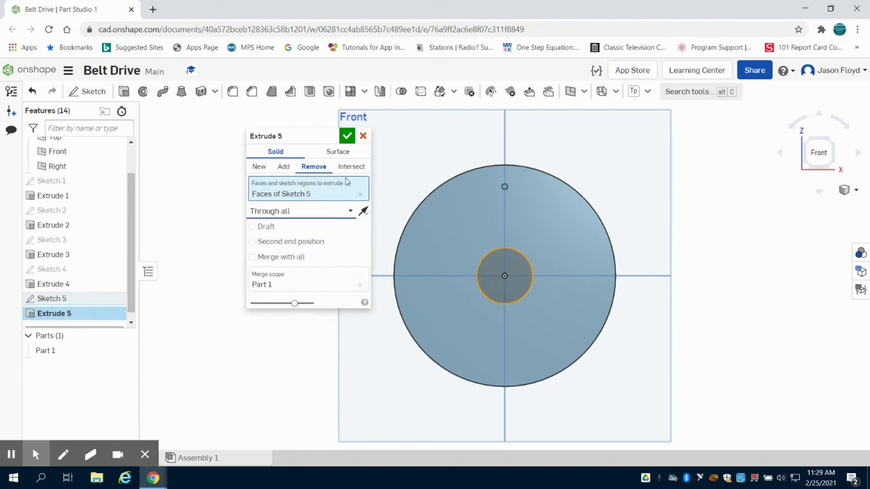
click(347, 136)
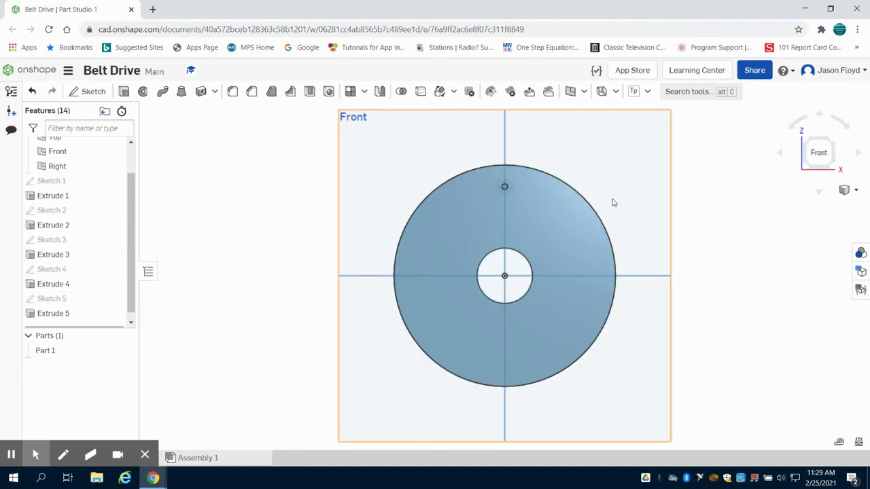
right_drag(600, 211, 639, 233)
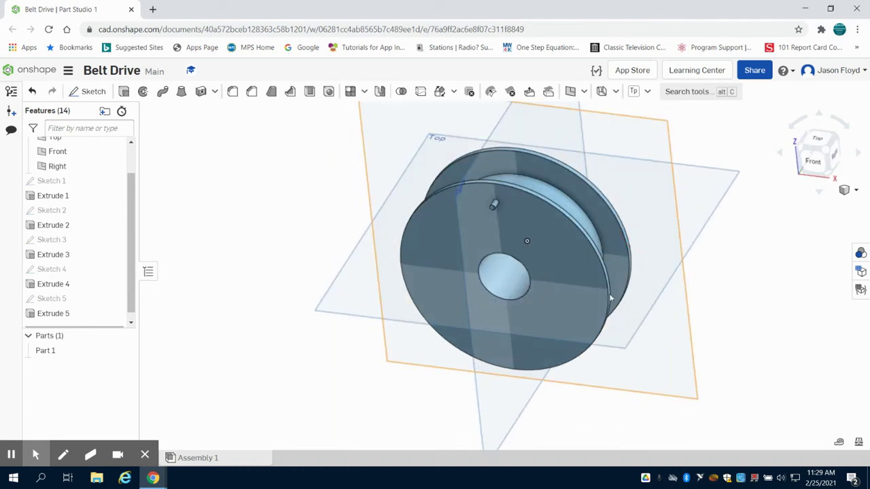
mouse_move(20, 452)
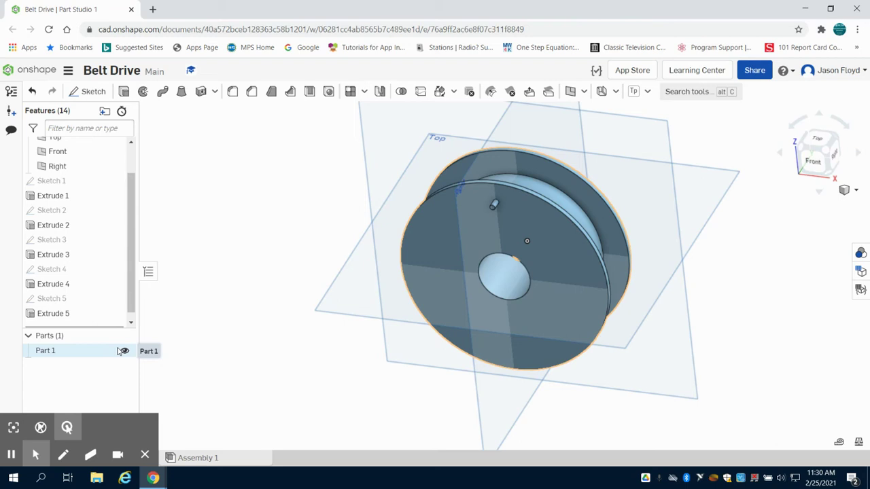
- Hide the pulley, then sketch a 1.25-inch circle on the Front plane and extrude it 0.1 in
click(125, 351)
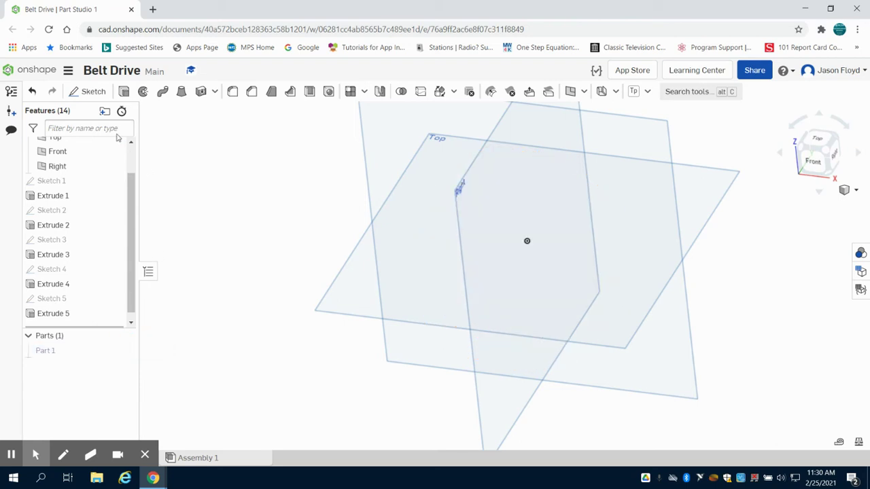
click(99, 92)
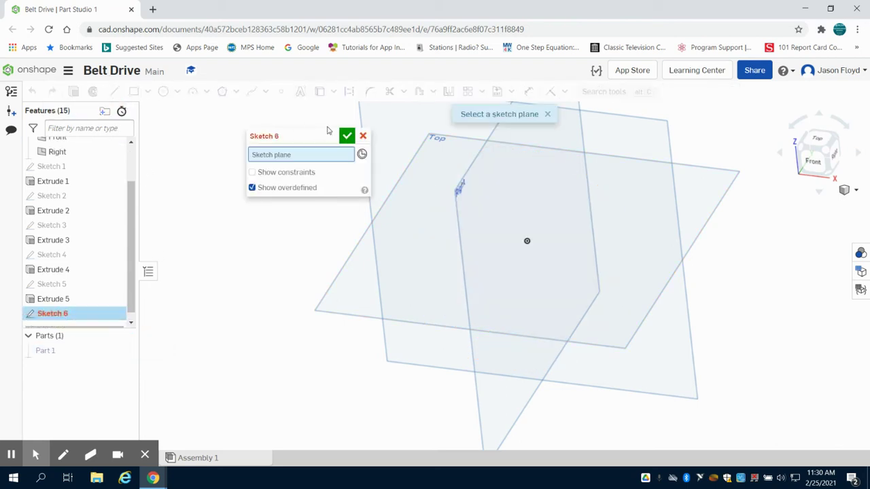
click(399, 148)
click(818, 169)
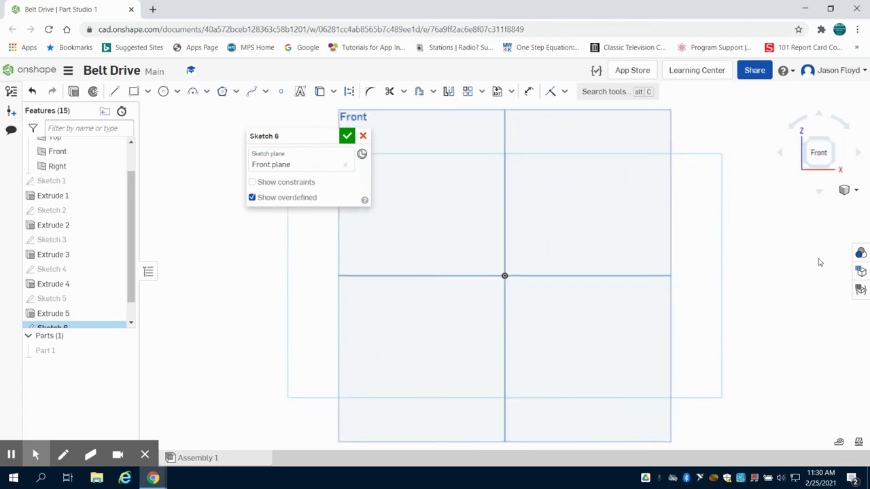
click(163, 91)
drag(505, 276, 505, 244)
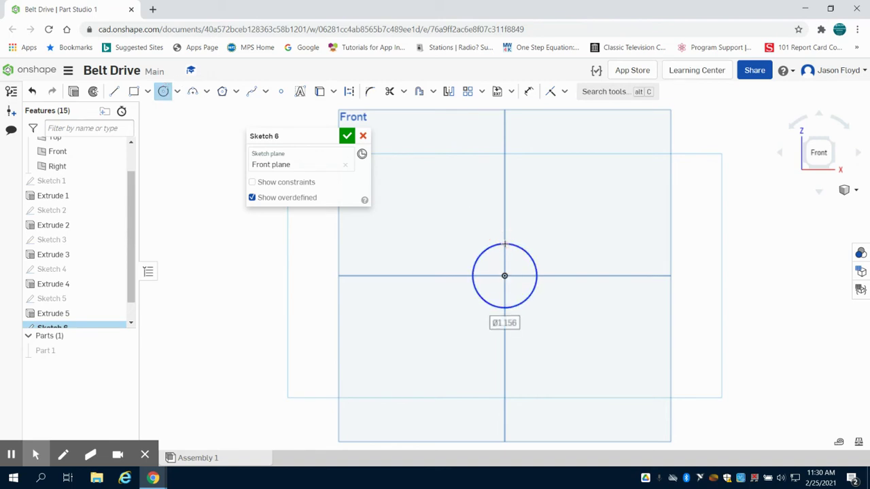
text(1.25)
key(Return)
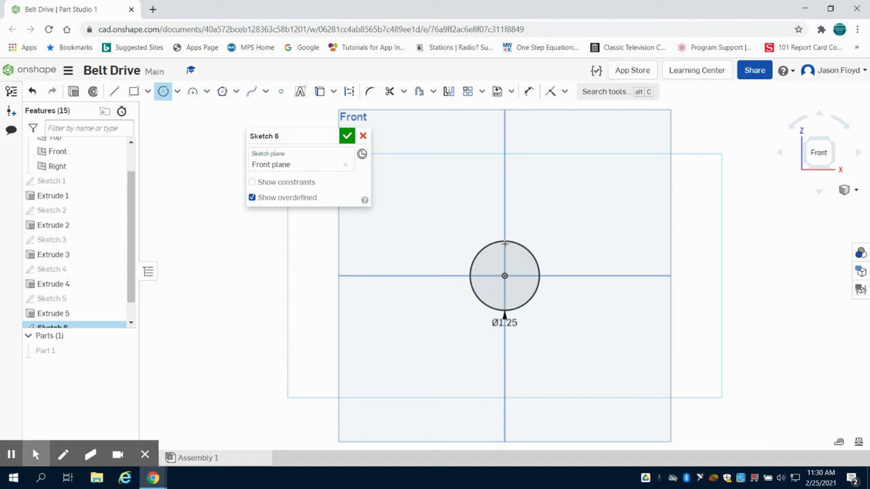
click(74, 91)
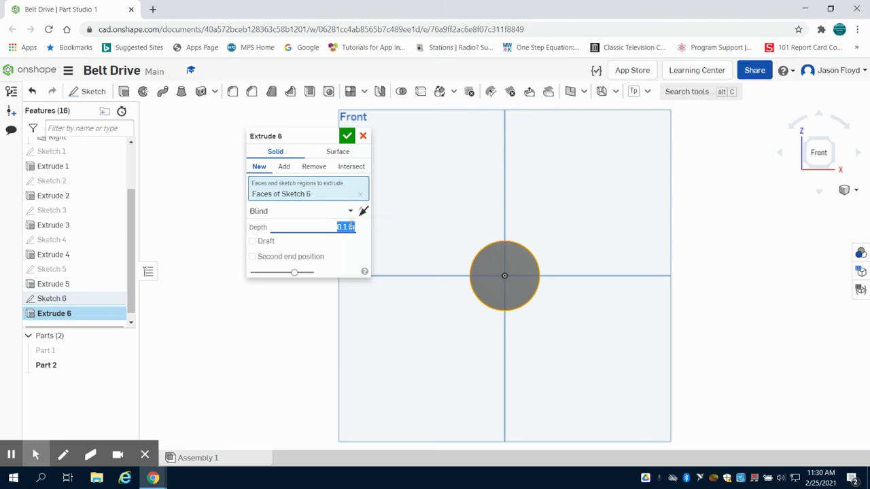
click(347, 136)
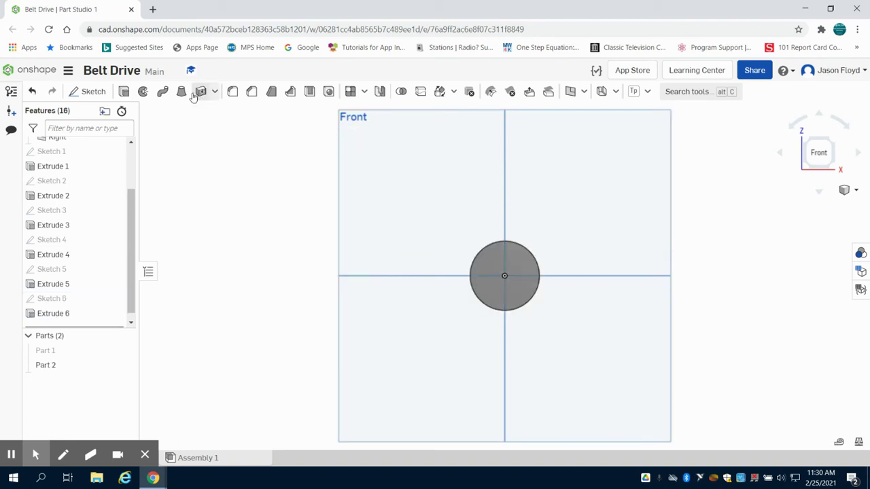
- Start Sketch 7 on Extrude 6's front face, abandoning two circle attempts
key(shift+s)
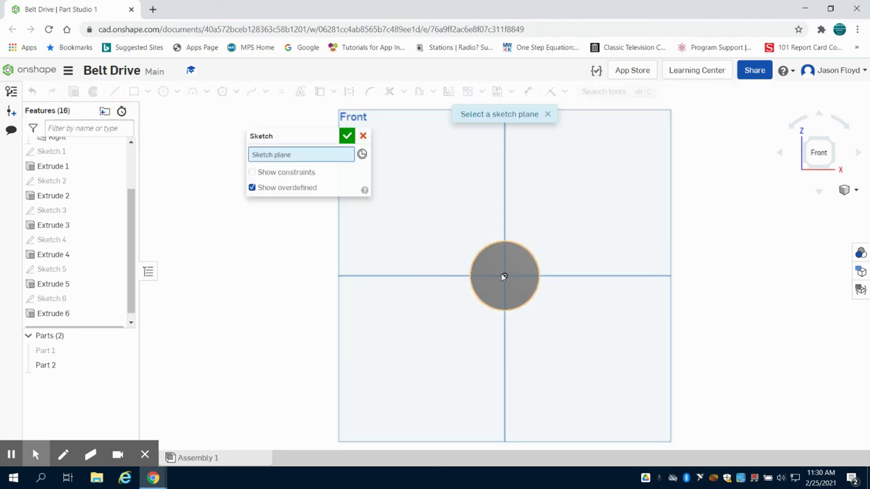
click(503, 276)
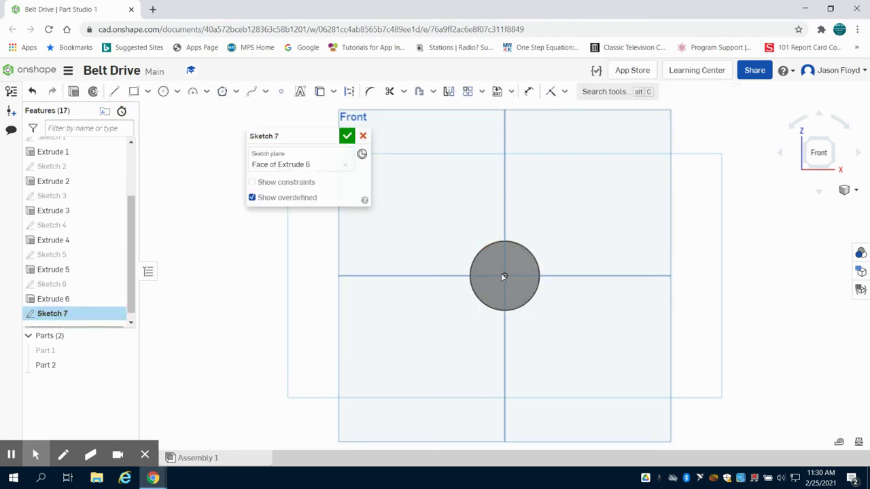
click(163, 91)
click(504, 276)
right_click(509, 262)
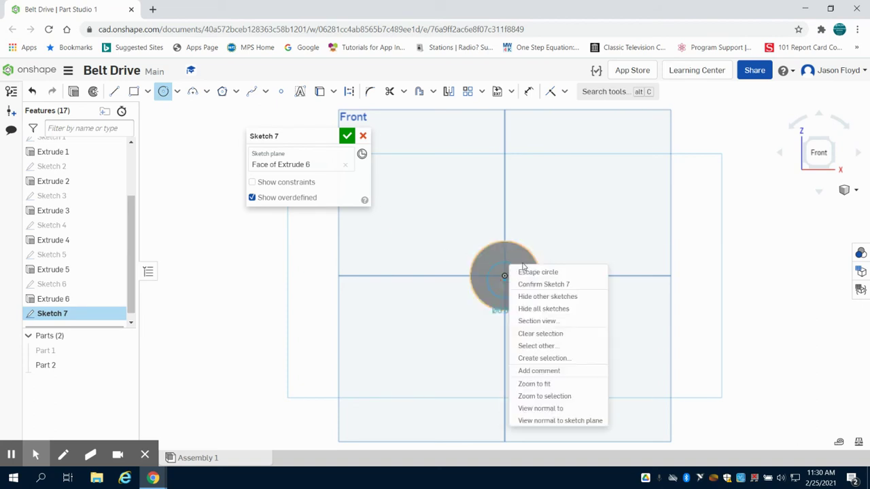
click(168, 91)
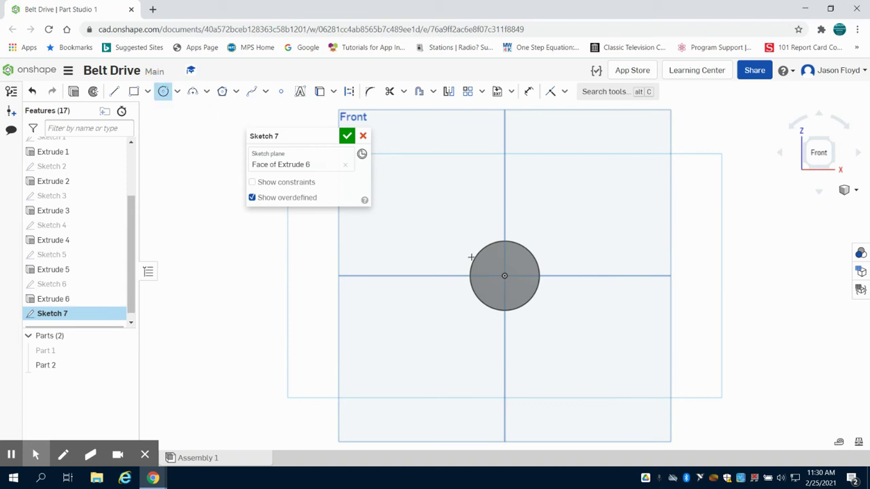
click(504, 276)
right_click(503, 262)
click(520, 268)
- Draw a 1-inch-diameter circle centred on the origin inside the disc
click(163, 91)
scroll(489, 294, up, 5)
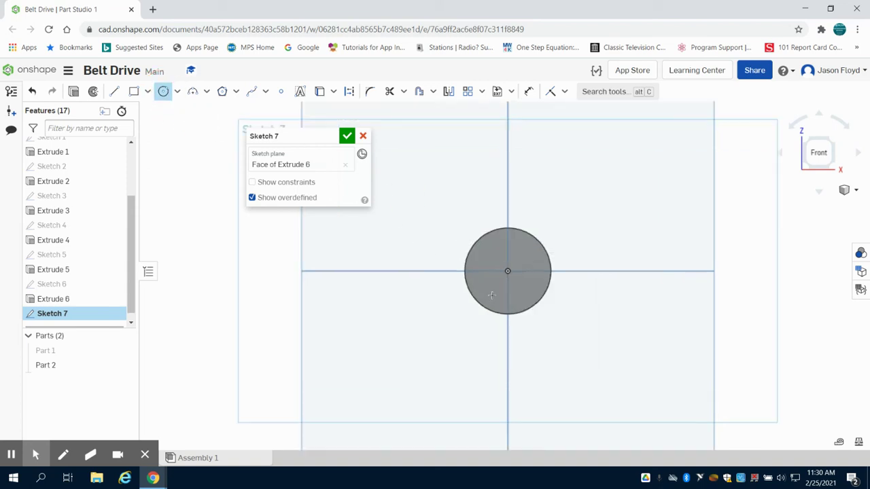
click(522, 248)
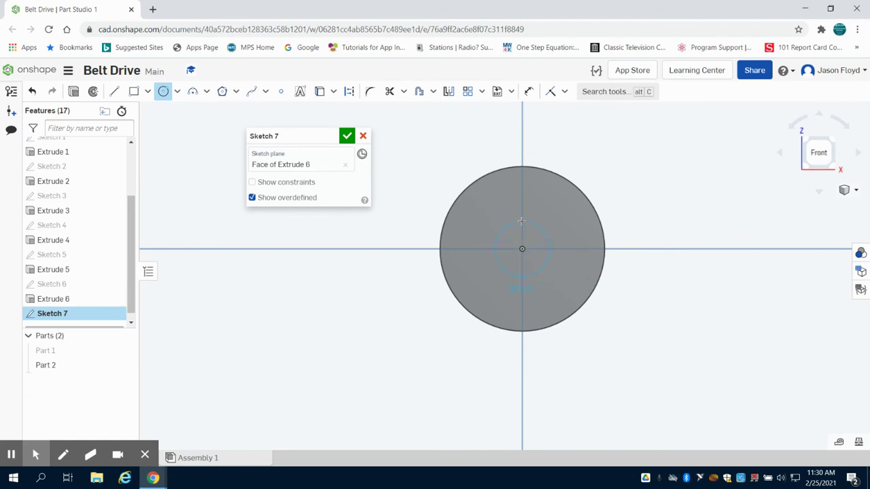
click(521, 221)
text(1)
key(Return)
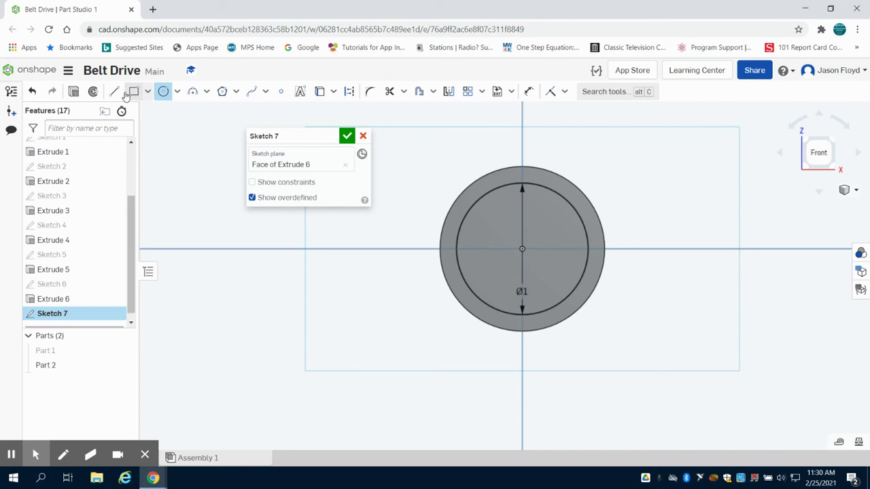
- Extrude Sketch 7's 1-inch circle 1.2 in, adding it onto Part 2
click(74, 93)
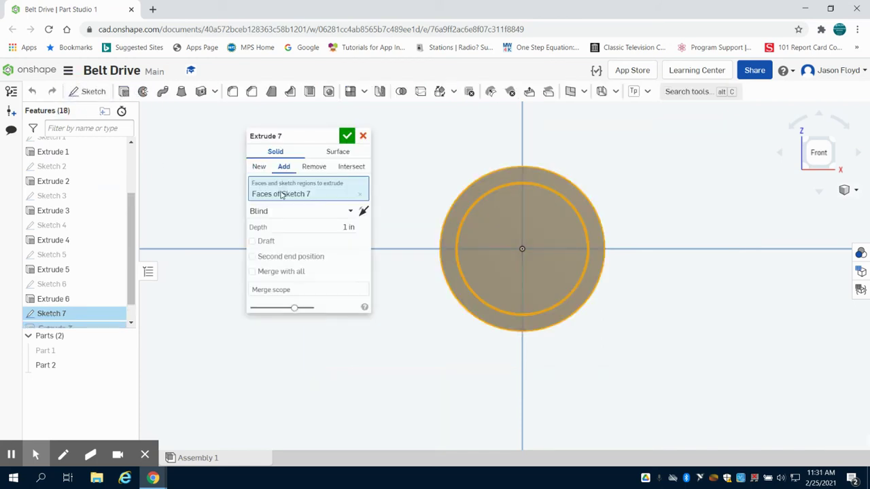
click(338, 225)
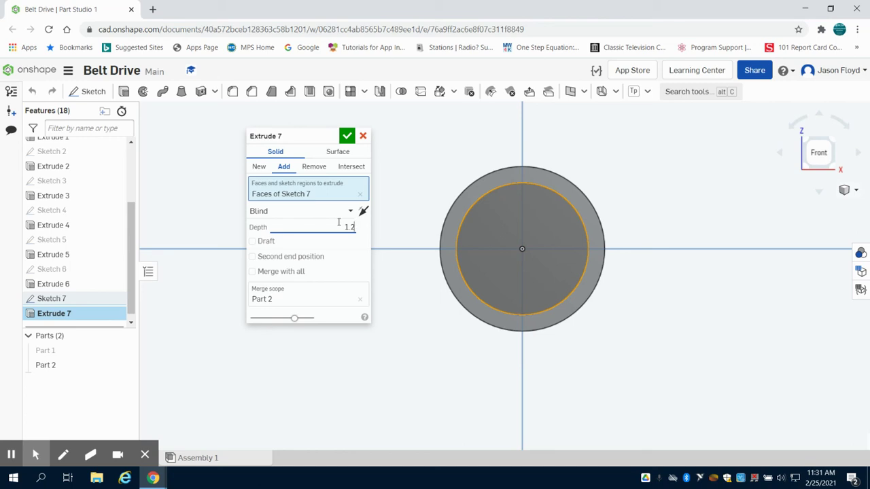
text(1.2)
key(Return)
click(346, 136)
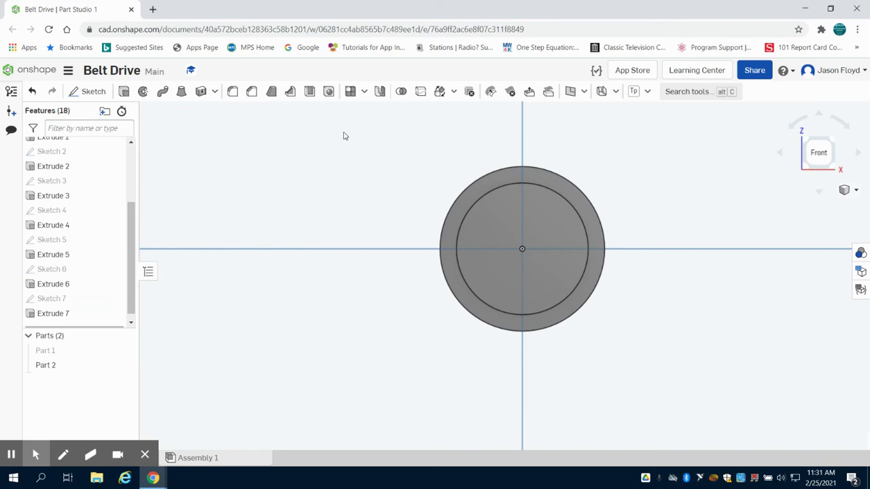
- Start Sketch 8 on the hub's end face and return to the straight-on front view
right_drag(730, 181, 730, 184)
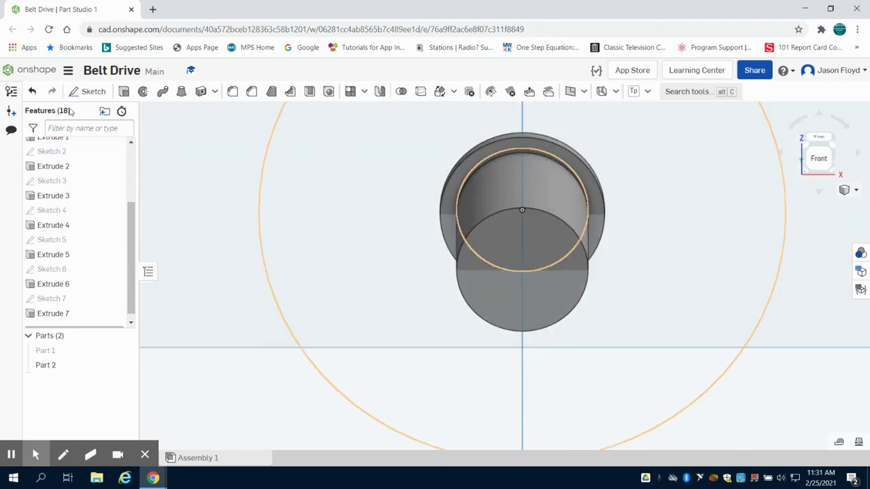
click(89, 91)
click(539, 267)
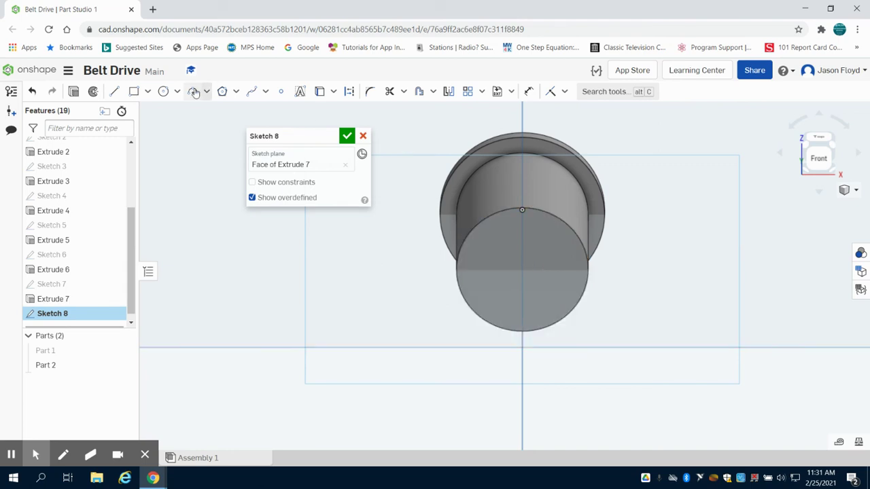
click(164, 92)
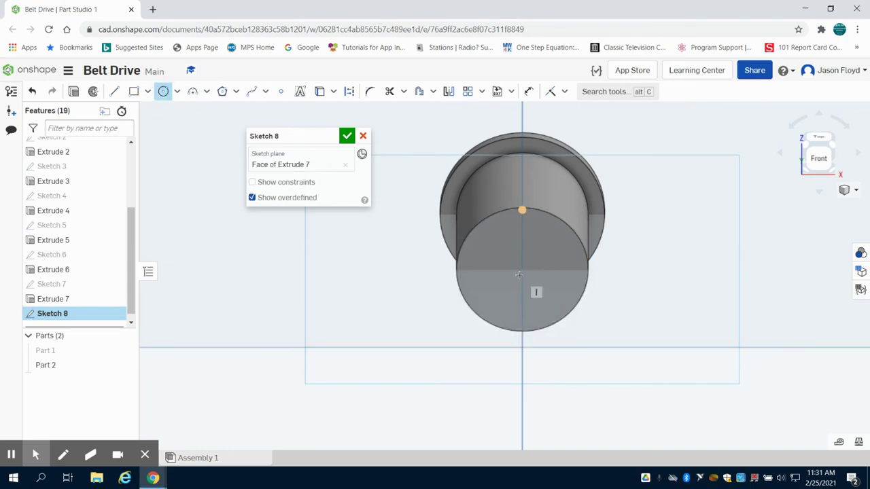
key(n)
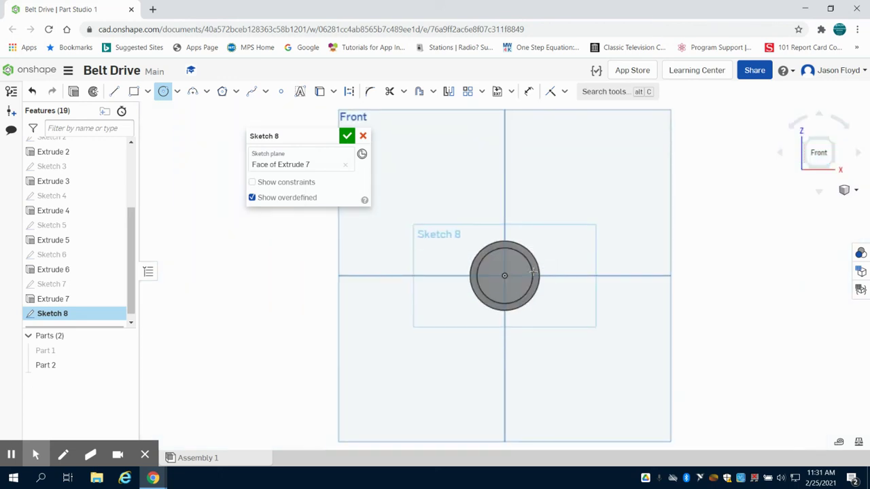
scroll(505, 275, up, 5)
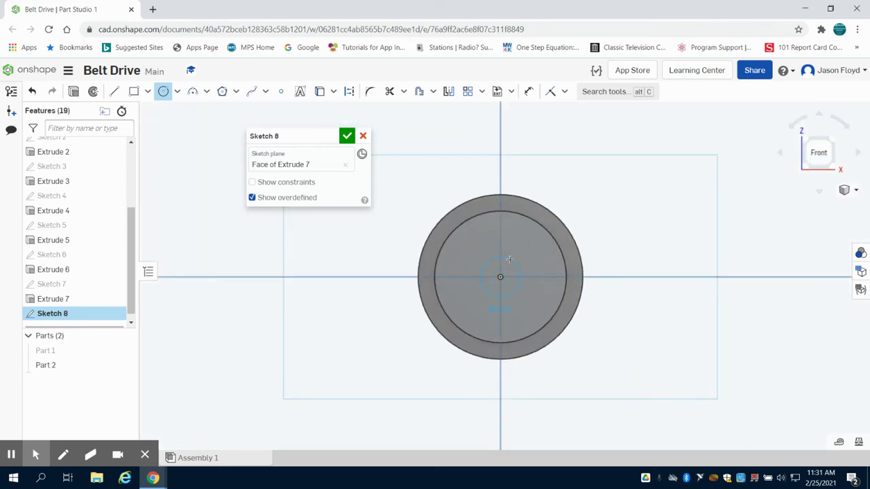
right_drag(505, 276, 515, 264)
key(Escape)
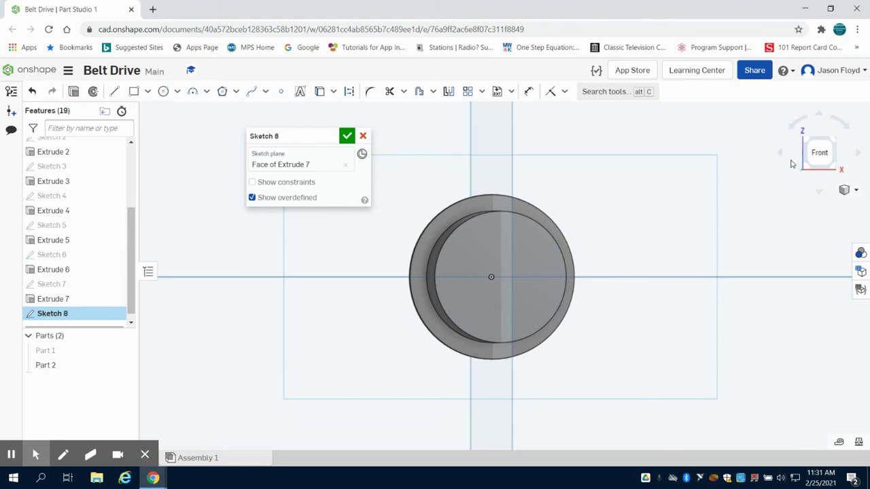
click(815, 152)
- Draw a 1.25-inch-diameter circle centred on the origin
click(163, 91)
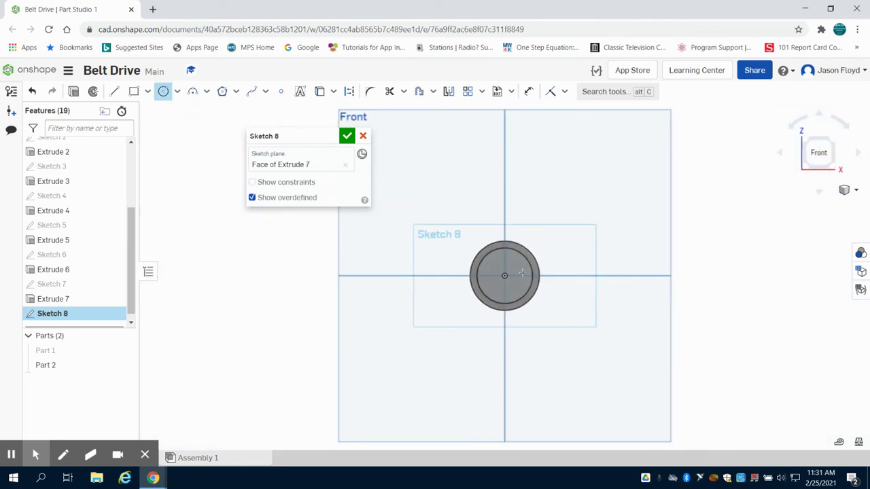
scroll(498, 276, up, 5)
click(497, 275)
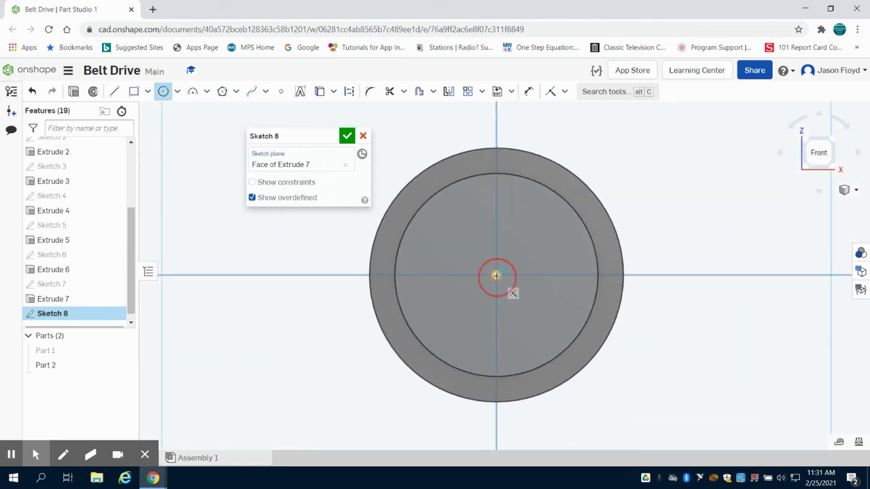
click(504, 225)
text(1)
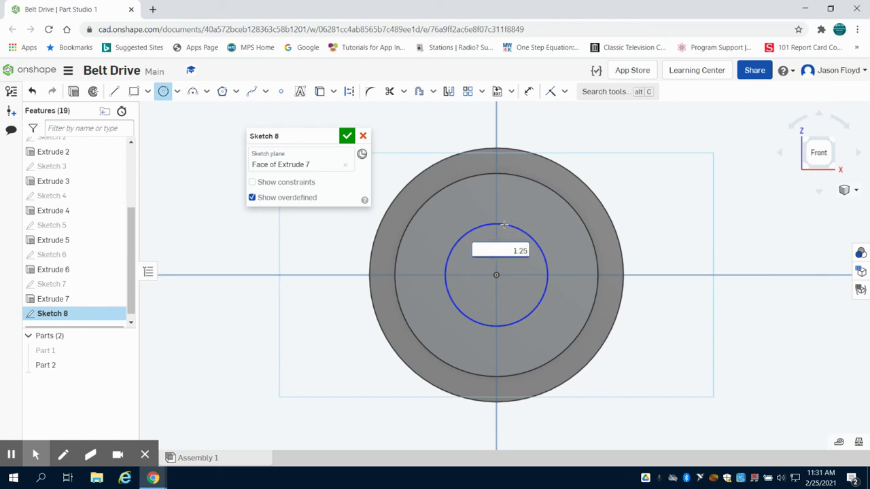
text(.25)
key(Return)
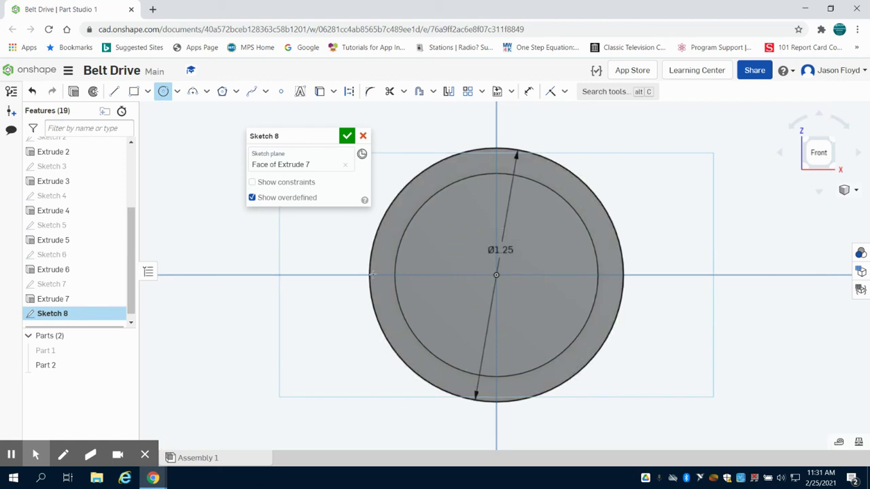
- Start an Extrude of the 1.25-inch Sketch 8 circle, adding it to Part 2
click(73, 94)
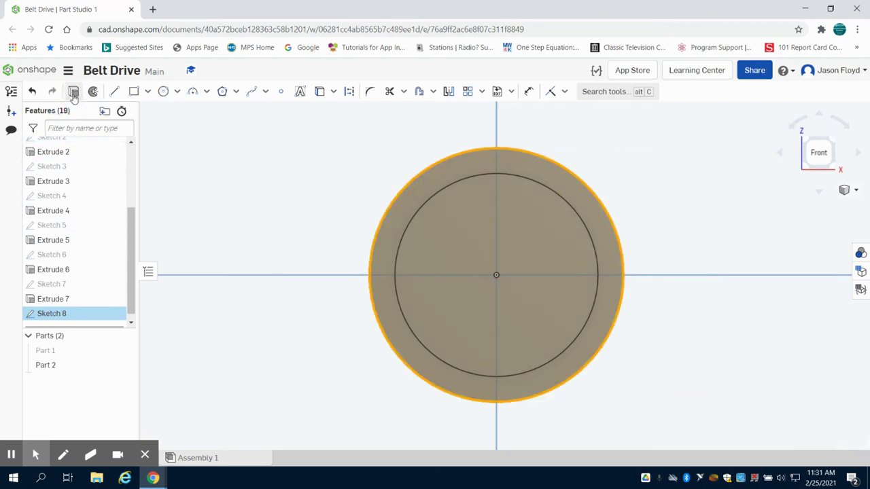